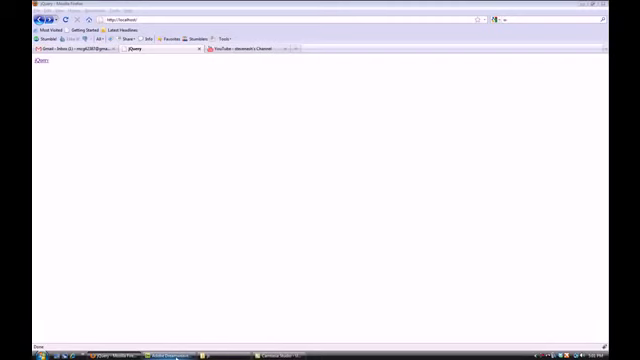
Switch from the Firefox test page back to the page's source in Dreamweaver.
{"action": "left_click", "coordinate": [175, 355]}
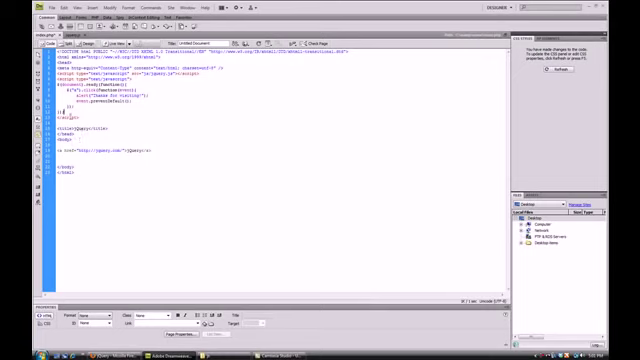
{"action": "type", "text": "("}
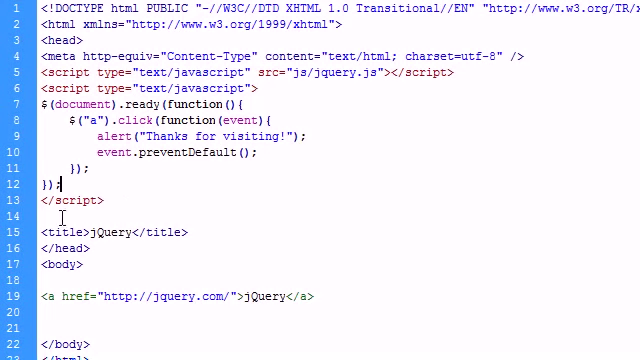
{"action": "type", "text": "<"}
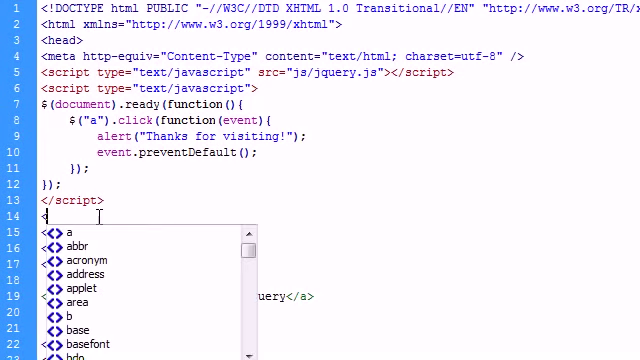
{"action": "type", "text": "style"}
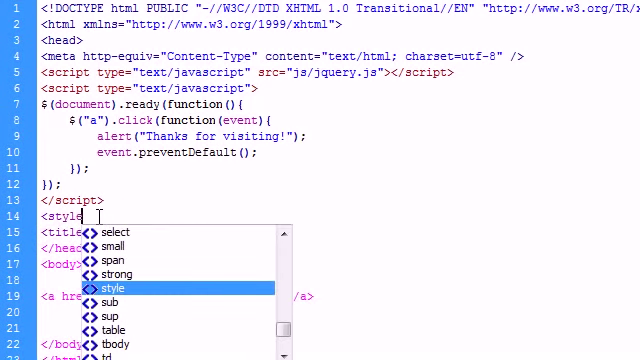
{"action": "type", "text": " type=\""}
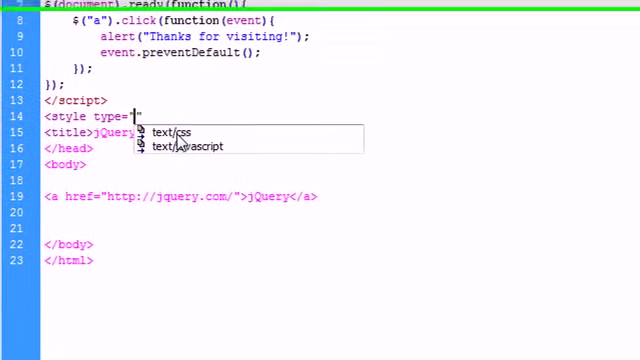
Add a text/css style block below the script, with blank lines inside it.
{"action": "left_click", "coordinate": [179, 133]}
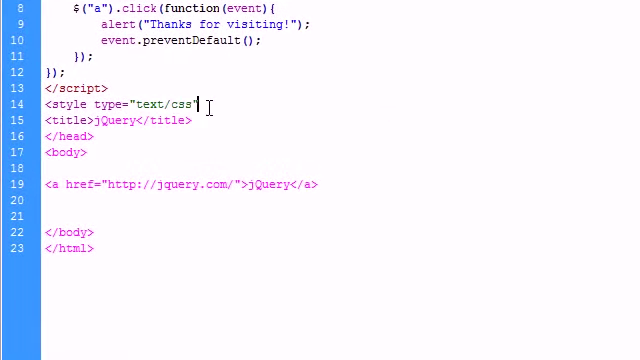
{"action": "type", "text": "></style>"}
{"action": "left_click", "coordinate": [206, 104]}
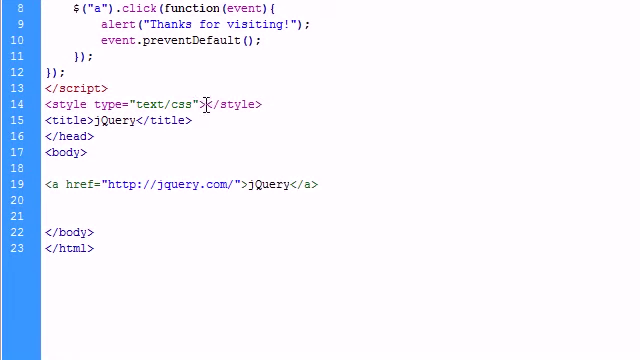
{"action": "key", "text": "Return"}
{"action": "key", "text": "Return"}
{"action": "key", "text": "Return"}
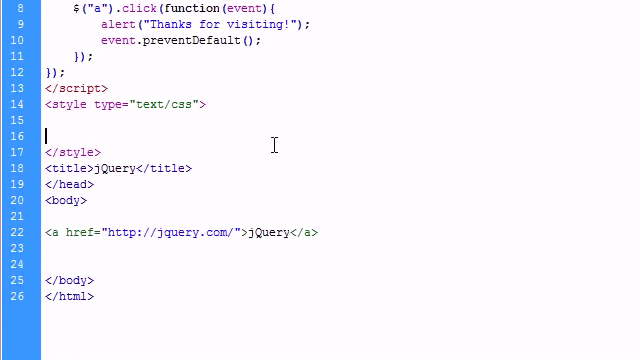
{"action": "key", "text": "Up"}
{"action": "key", "text": "Return"}
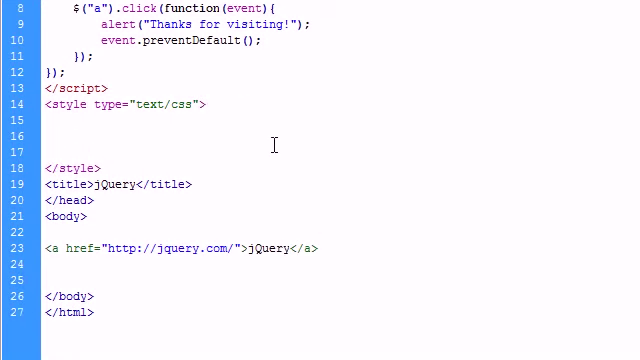
{"action": "type", "text": "a.te"}
{"action": "type", "text": "st "}
{"action": "type", "text": "{"}
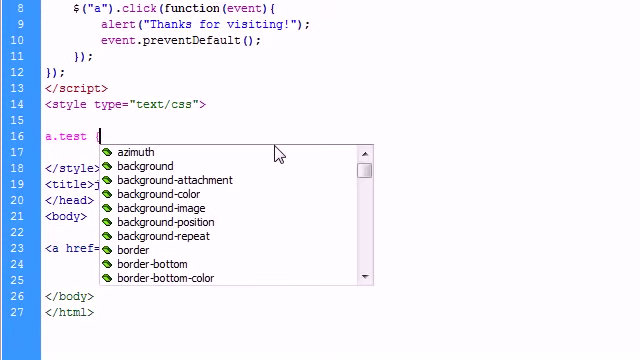
{"action": "type", "text": "f"}
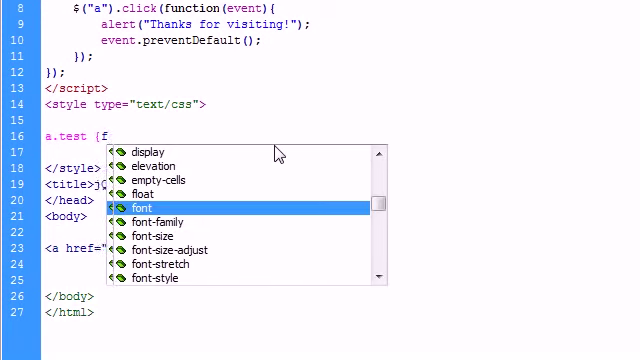
{"action": "type", "text": "ont"}
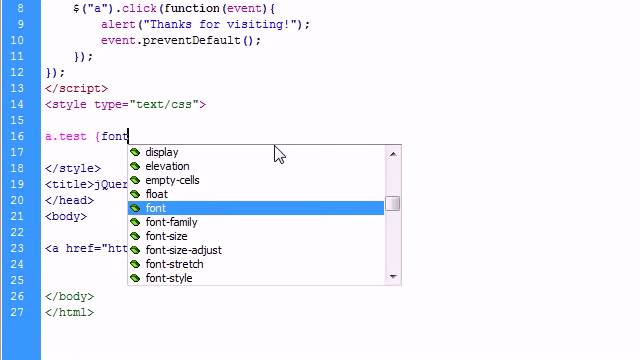
Write the rule a.test { font-weight: bold; } inside the style block.
{"action": "key", "text": "Down"}
{"action": "key", "text": "Down"}
{"action": "key", "text": "Down"}
{"action": "key", "text": "Down"}
{"action": "key", "text": "Down"}
{"action": "key", "text": "Down"}
{"action": "key", "text": "Down"}
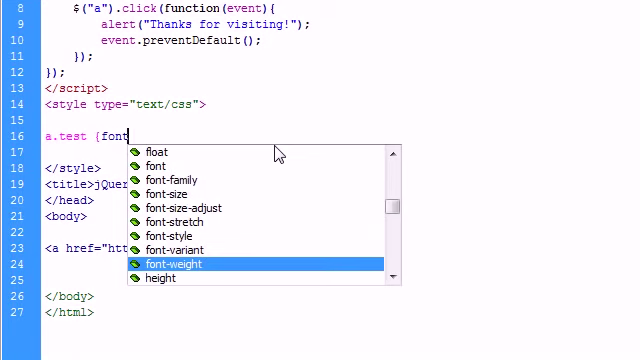
{"action": "key", "text": "Return"}
{"action": "type", "text": ":"}
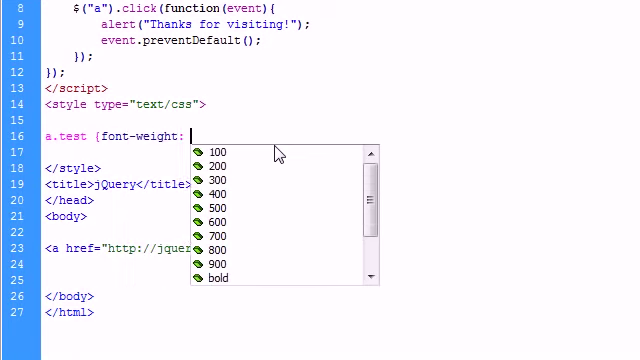
{"action": "type", "text": " bolc"}
{"action": "key", "text": "Return"}
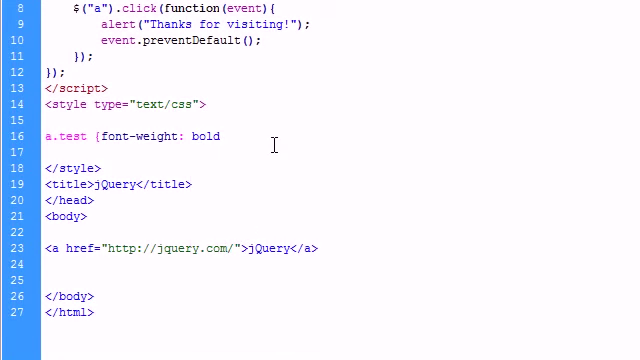
{"action": "type", "text": ";"}
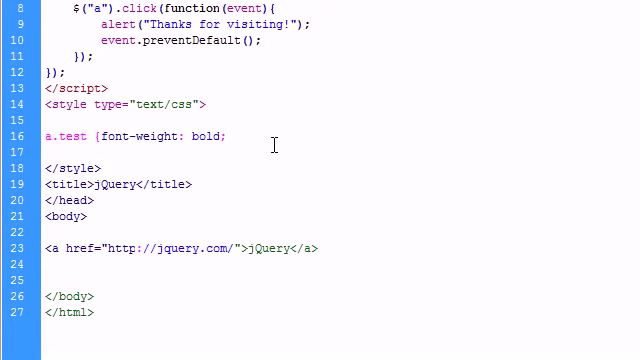
{"action": "type", "text": " }"}
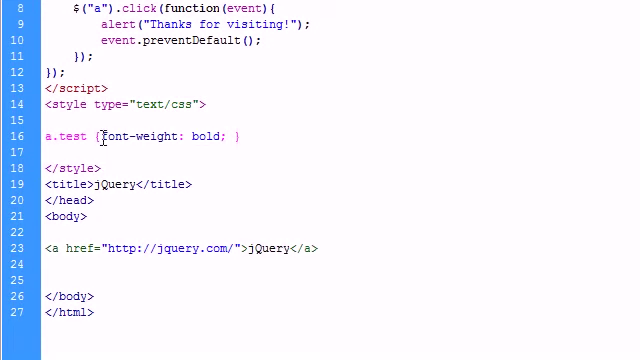
{"action": "left_click", "coordinate": [101, 136]}
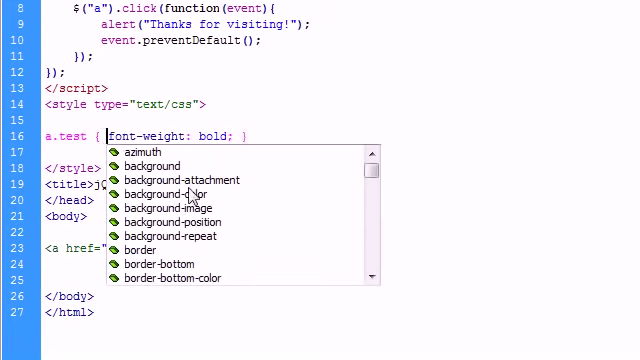
{"action": "left_click", "coordinate": [147, 122]}
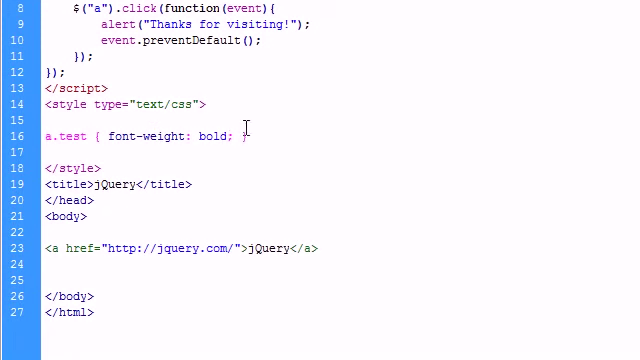
{"action": "scroll", "coordinate": [105, 42], "scroll_direction": "up", "scroll_amount": 1}
{"action": "scroll", "coordinate": [105, 42], "scroll_direction": "up", "scroll_amount": 6}
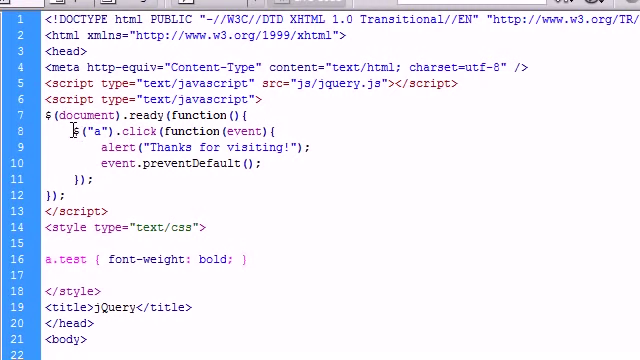
Replace the old click-alert handler with $("a").addClass("test"); on line 8.
{"action": "left_click_drag", "start_coordinate": [74, 131], "coordinate": [222, 178]}
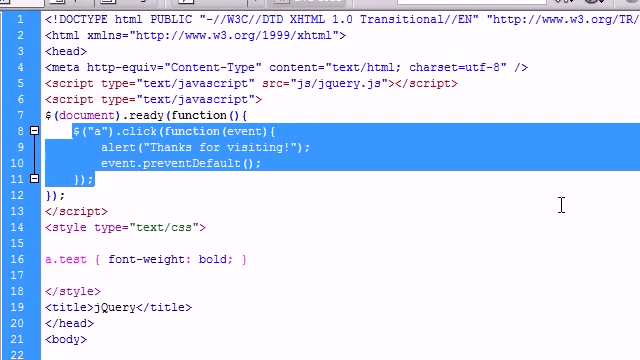
{"action": "key", "text": "Delete"}
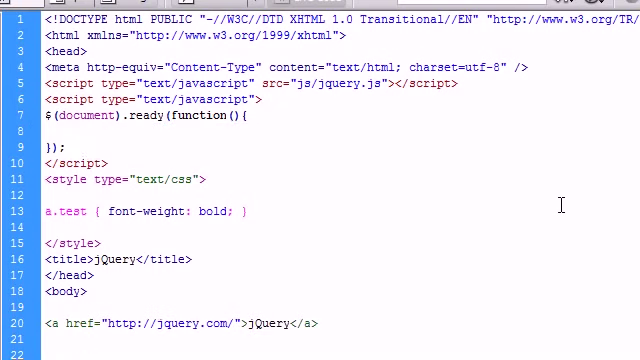
{"action": "type", "text": "$"}
{"action": "type", "text": "(a"}
{"action": "key", "text": "BackSpace"}
{"action": "type", "text": "\"a"}
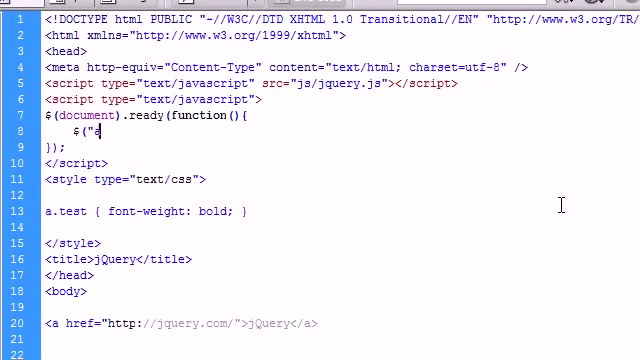
{"action": "type", "text": "\")"}
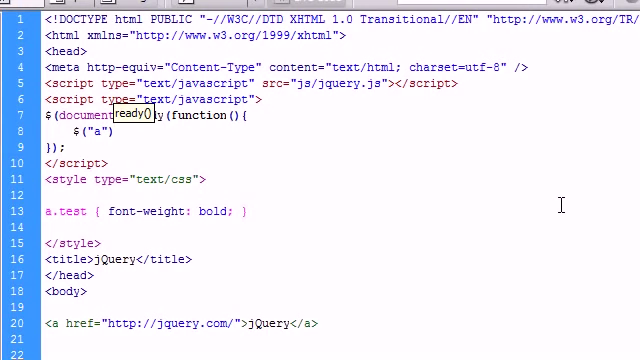
{"action": "type", "text": ".addClass"}
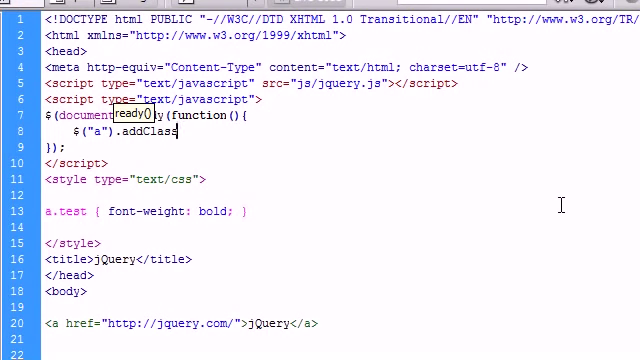
{"action": "type", "text": "(\"test"}
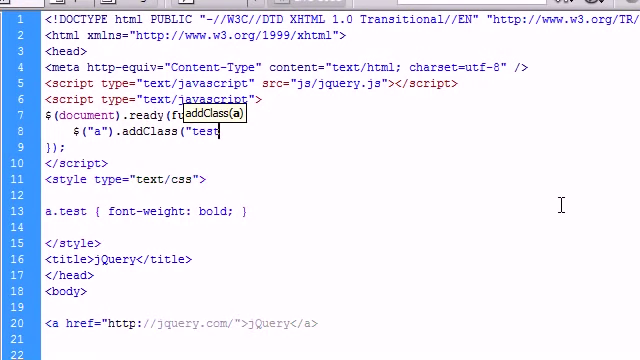
{"action": "type", "text": "\")"}
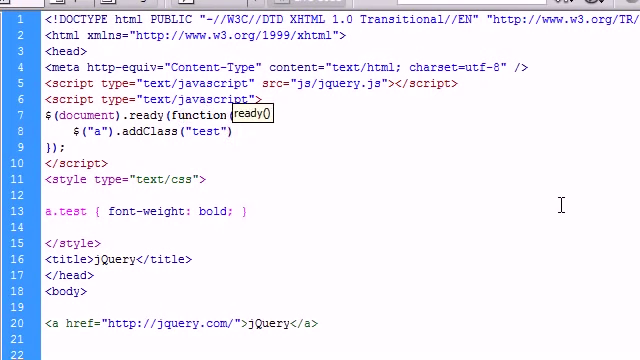
{"action": "type", "text": ";"}
{"action": "left_click", "coordinate": [190, 132]}
{"action": "double_click", "coordinate": [193, 132]}
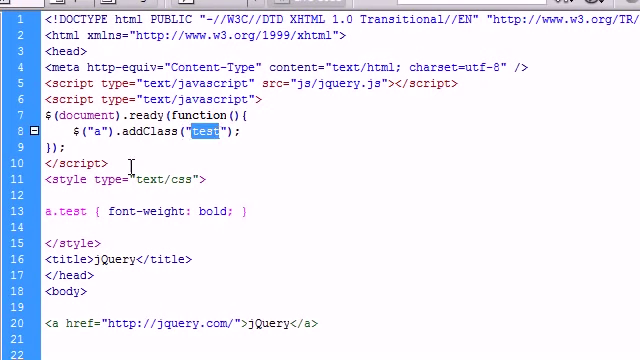
{"action": "left_click", "coordinate": [101, 143]}
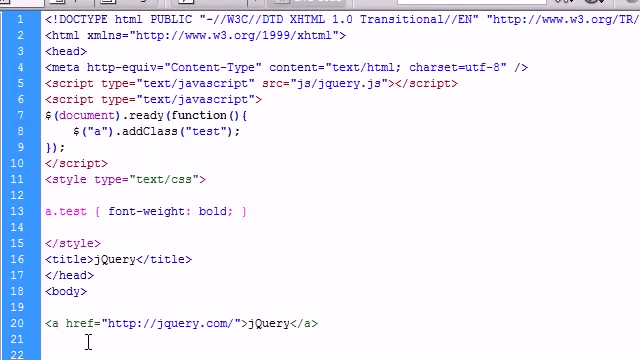
{"action": "type", "text": "cl"}
{"action": "key", "text": "Return"}
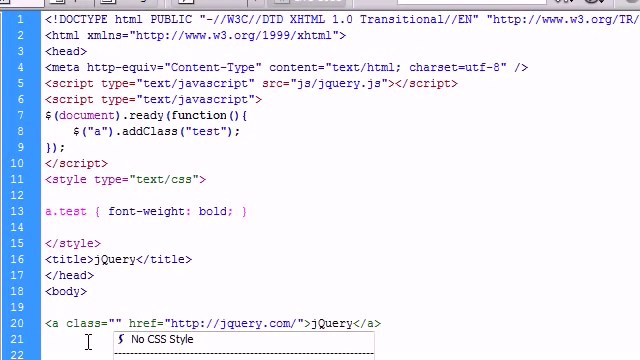
{"action": "type", "text": "test"}
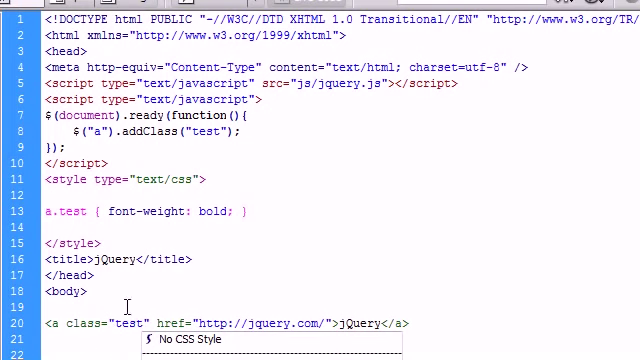
{"action": "left_click_drag", "start_coordinate": [150, 322], "coordinate": [66, 323]}
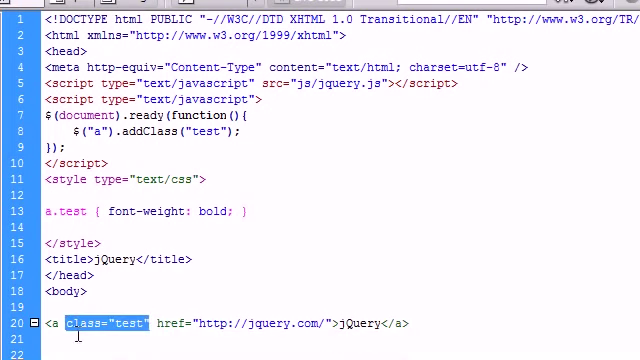
{"action": "key", "text": "Delete"}
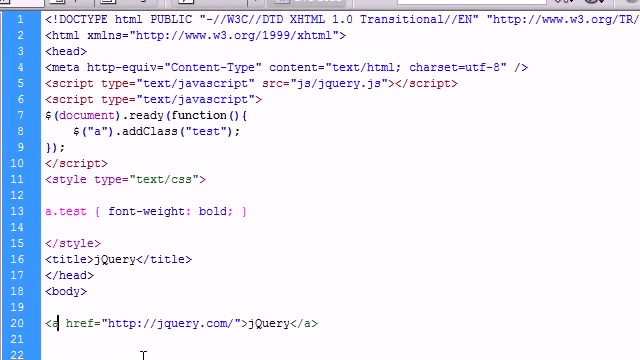
{"action": "left_click", "coordinate": [246, 131]}
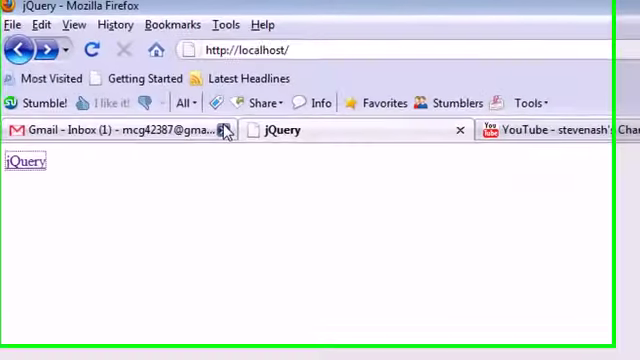
Close the Gmail tab and refresh localhost to see the jQuery link in bold.
{"action": "left_click", "coordinate": [118, 48]}
{"action": "key", "text": "F5"}
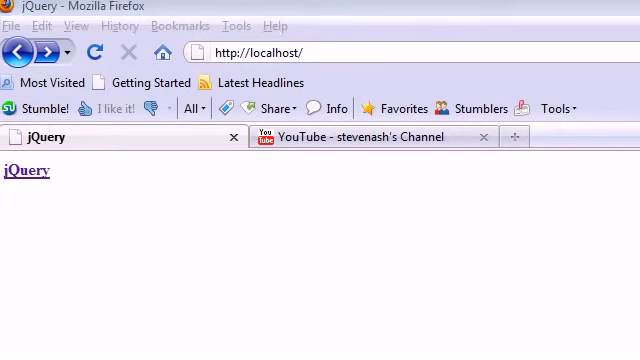
{"action": "key", "text": "alt+Tab"}
Duplicate the addClass line onto line 9 and change it to $("a").removeClass("test");.
{"action": "left_click", "coordinate": [266, 257]}
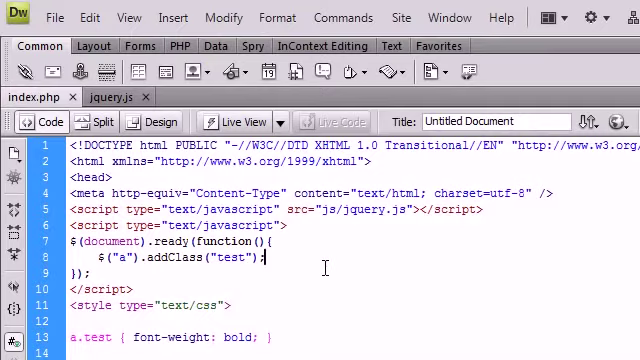
{"action": "key", "text": "Return"}
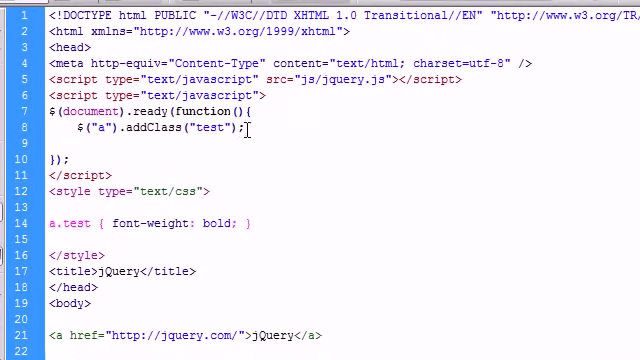
{"action": "left_click_drag", "start_coordinate": [247, 127], "coordinate": [78, 128]}
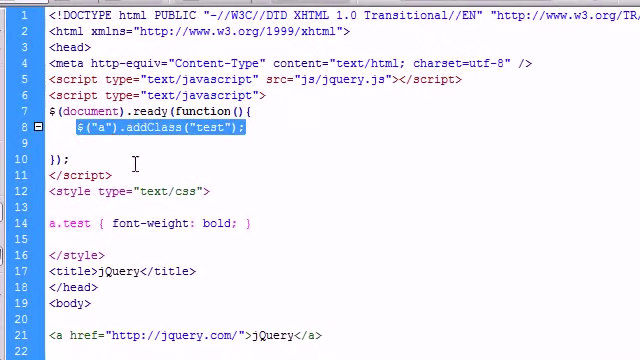
{"action": "left_click", "coordinate": [250, 128]}
{"action": "key", "text": "Return"}
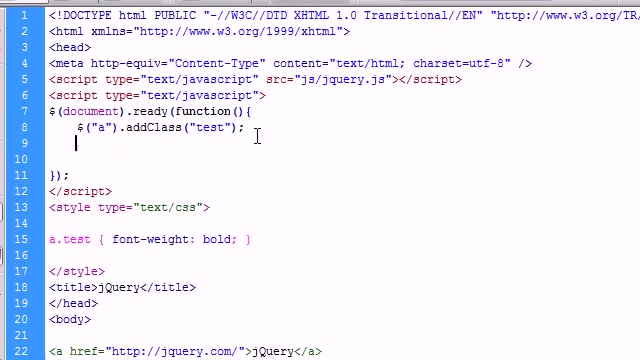
{"action": "type", "text": "$(\"a\").addClass(\"test\");"}
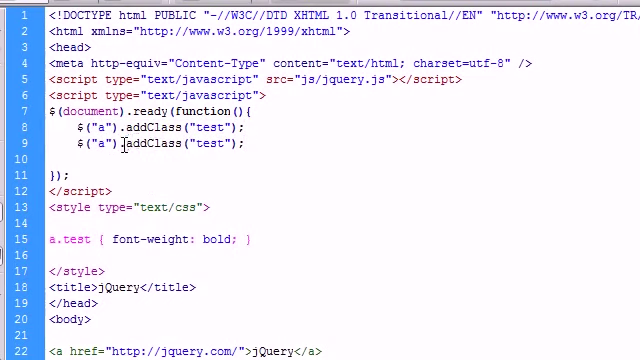
{"action": "left_click_drag", "start_coordinate": [125, 143], "coordinate": [148, 143]}
{"action": "type", "text": "remove"}
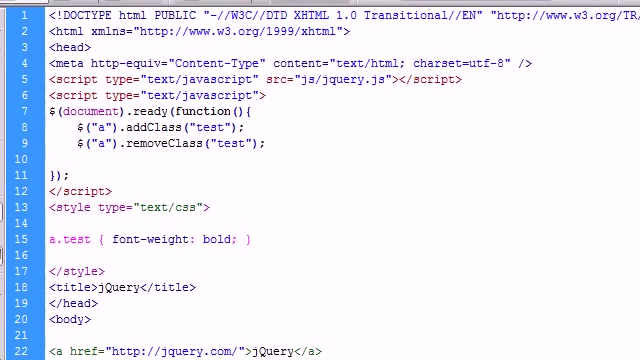
{"action": "left_click_drag", "start_coordinate": [322, 351], "coordinate": [48, 351]}
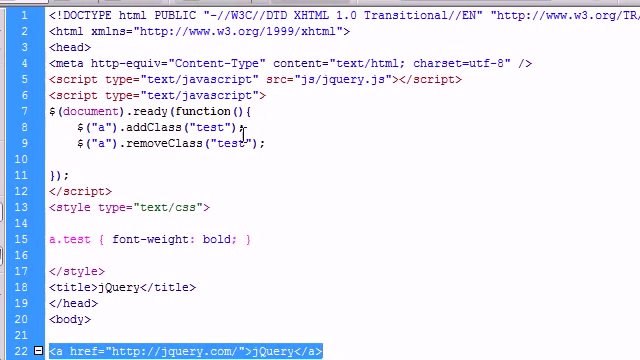
{"action": "left_click_drag", "start_coordinate": [266, 143], "coordinate": [76, 143]}
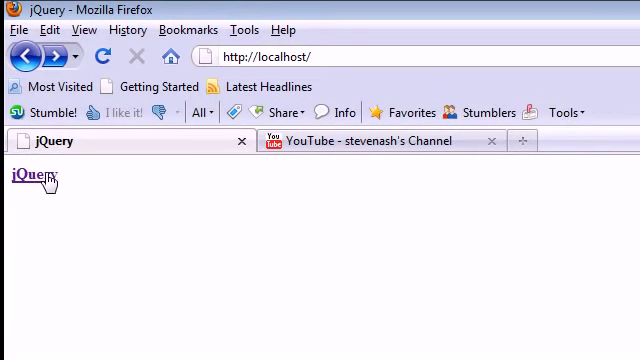
Reload the localhost page to view the link without the test class.
{"action": "left_click", "coordinate": [45, 176]}
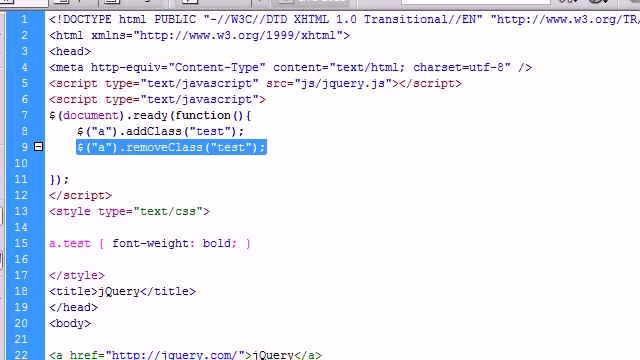
Delete class lines 8–9 and restore the 'Thanks for visiting!' click handler.
{"action": "left_click", "coordinate": [266, 147]}
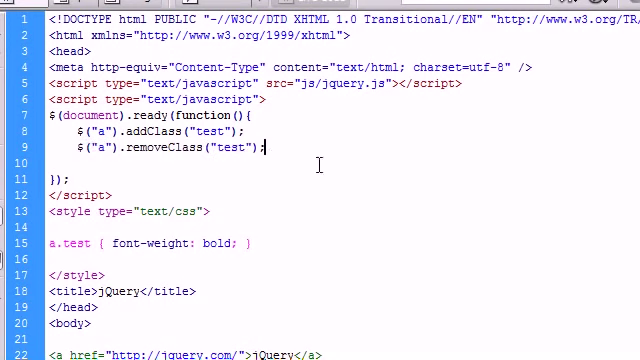
{"action": "left_click_drag", "start_coordinate": [266, 147], "coordinate": [78, 131]}
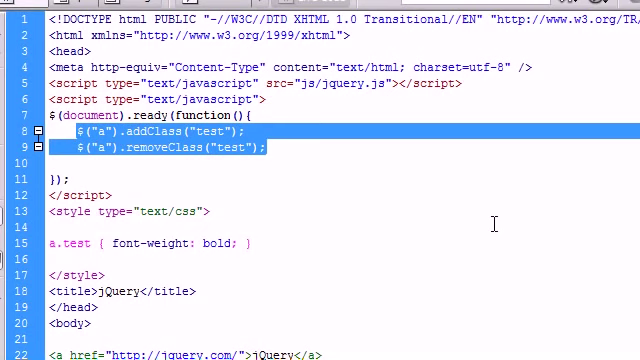
{"action": "key", "text": "Delete"}
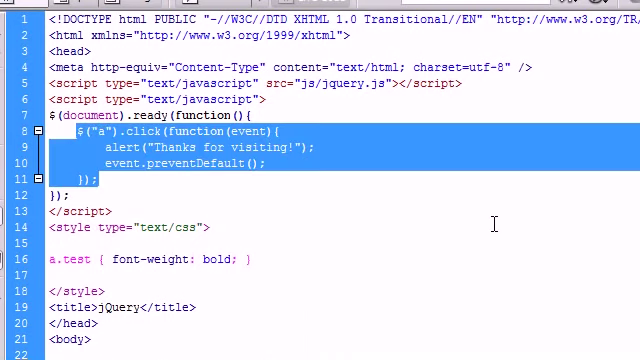
Delete the alert line and add $(this).hide("slow"); after event.preventDefault();.
{"action": "left_click", "coordinate": [150, 147]}
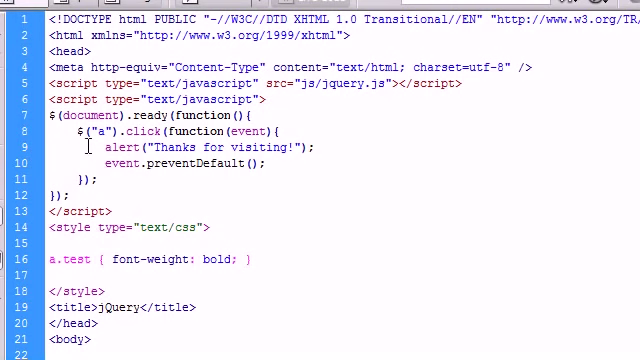
{"action": "mouse_move", "coordinate": [266, 163]}
{"action": "left_mouse_down"}
{"action": "mouse_move", "coordinate": [107, 163]}
{"action": "mouse_move", "coordinate": [105, 147]}
{"action": "left_mouse_up"}
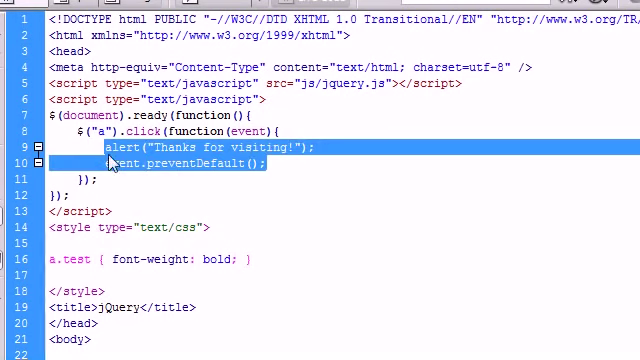
{"action": "left_click", "coordinate": [290, 162]}
{"action": "left_click_drag", "start_coordinate": [316, 147], "coordinate": [105, 147]}
{"action": "key", "text": "Delete"}
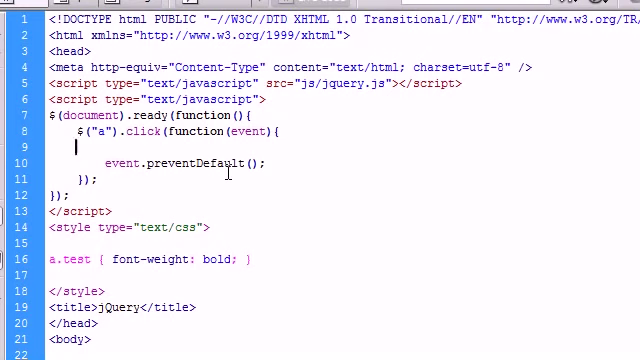
{"action": "key", "text": "BackSpace"}
{"action": "left_click", "coordinate": [271, 147]}
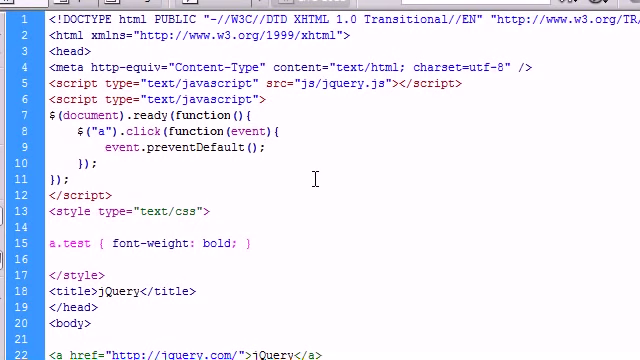
{"action": "key", "text": "Return"}
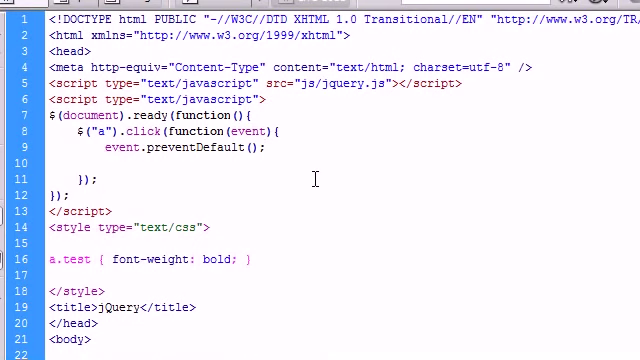
{"action": "type", "text": "$(this"}
{"action": "type", "text": ")"}
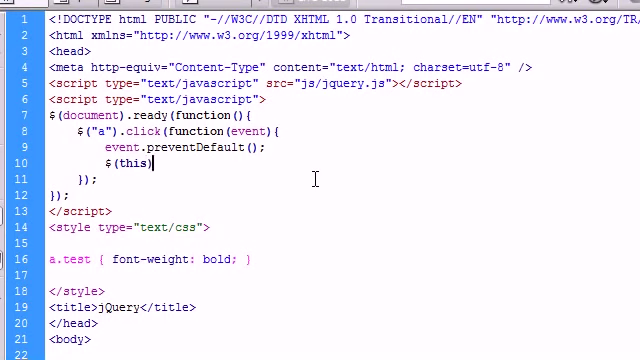
{"action": "type", "text": ".huid"}
{"action": "key", "text": "BackSpace"}
{"action": "key", "text": "BackSpace"}
{"action": "key", "text": "BackSpace"}
{"action": "type", "text": "iode"}
{"action": "key", "text": "BackSpace"}
{"action": "key", "text": "BackSpace"}
{"action": "key", "text": "BackSpace"}
{"action": "type", "text": "de"}
{"action": "type", "text": "("}
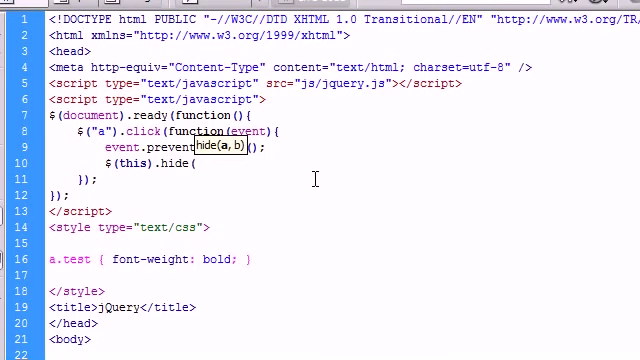
{"action": "type", "text": "\"sl"}
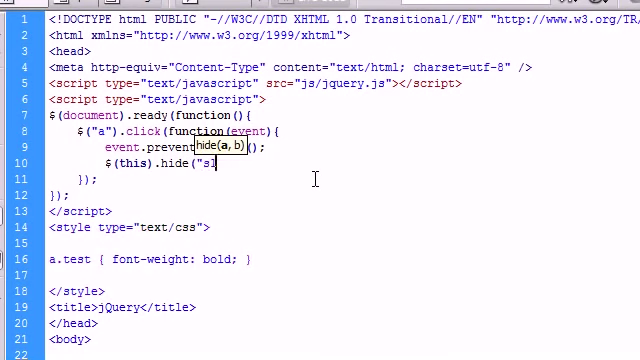
{"action": "type", "text": "ow\""}
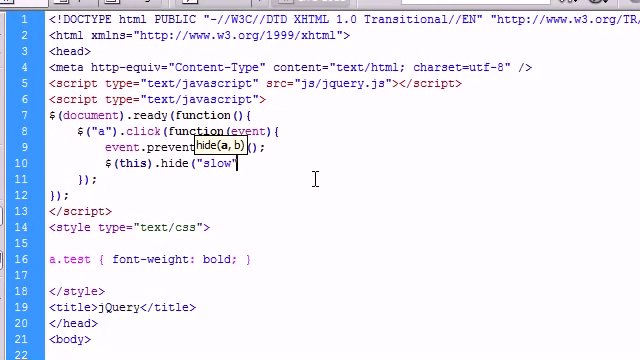
{"action": "type", "text": ");"}
{"action": "key", "text": "BackSpace"}
{"action": "key", "text": "BackSpace"}
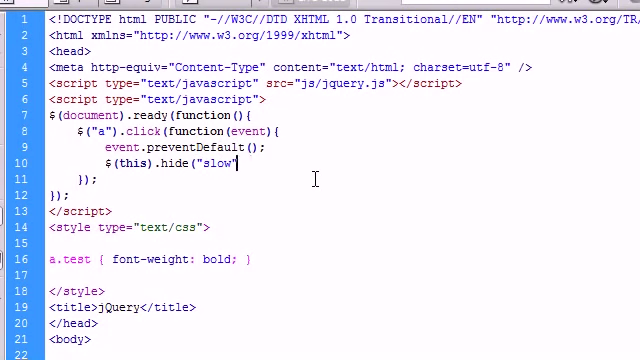
{"action": "type", "text": ");"}
Highlight this, the a selector, hide and slow to explain the handler.
{"action": "double_click", "coordinate": [132, 163]}
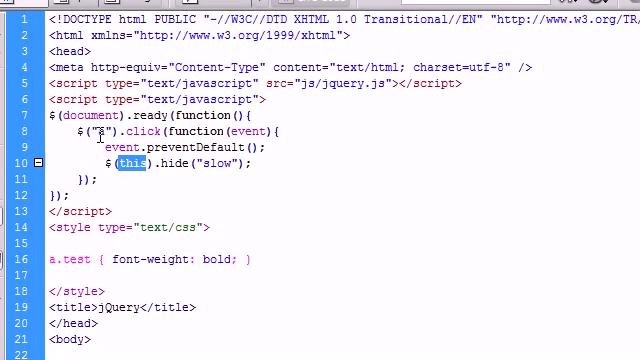
{"action": "double_click", "coordinate": [100, 132]}
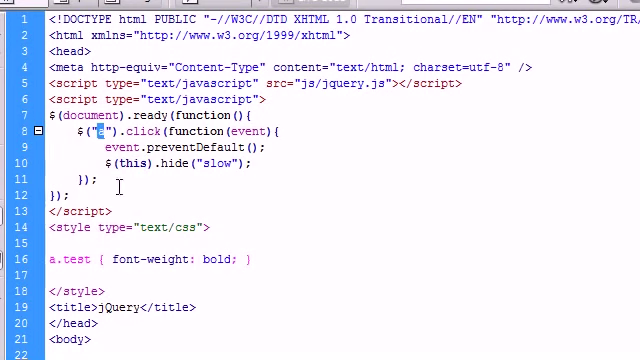
{"action": "mouse_move", "coordinate": [78, 131]}
{"action": "left_mouse_down"}
{"action": "mouse_move", "coordinate": [141, 180]}
{"action": "mouse_move", "coordinate": [137, 165]}
{"action": "mouse_move", "coordinate": [150, 164]}
{"action": "left_mouse_up"}
{"action": "left_click", "coordinate": [98, 178]}
{"action": "left_click", "coordinate": [164, 164]}
{"action": "double_click", "coordinate": [175, 163]}
{"action": "left_click", "coordinate": [213, 165]}
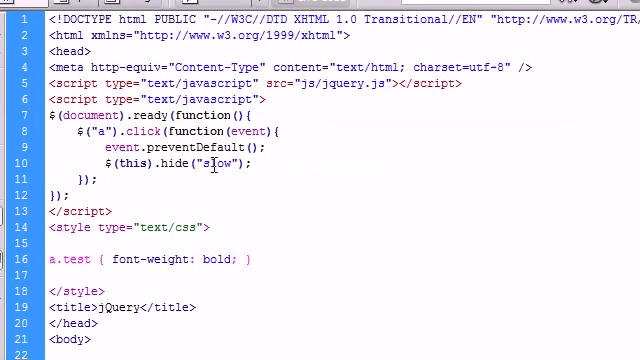
{"action": "double_click", "coordinate": [213, 165]}
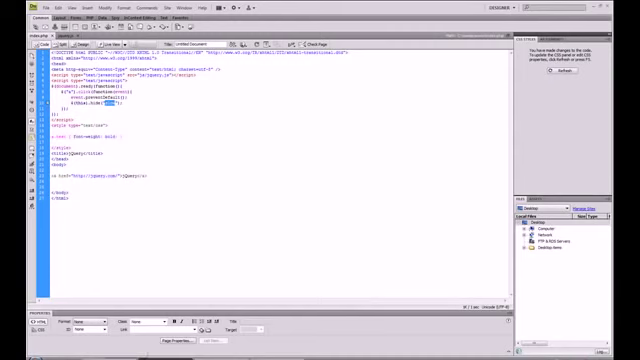
{"action": "key", "text": "alt+Tab"}
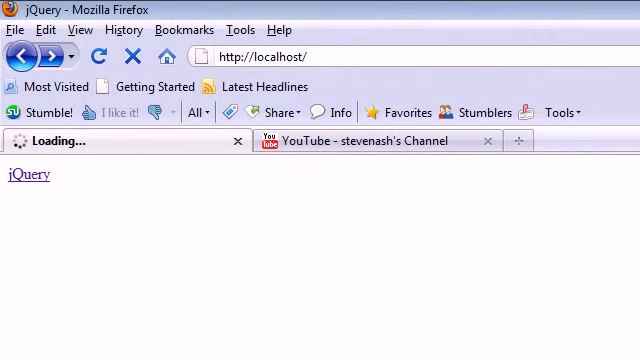
Click the jQuery link, reload, and click again to confirm it slowly hides.
{"action": "left_click", "coordinate": [30, 175]}
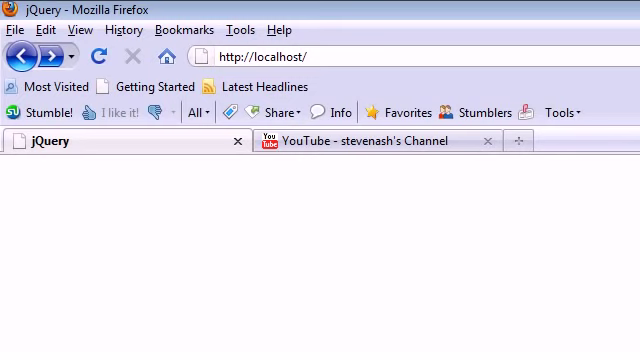
{"action": "key", "text": "F5"}
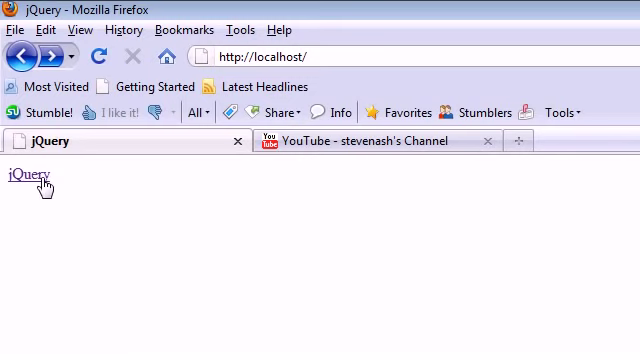
{"action": "left_click", "coordinate": [30, 175]}
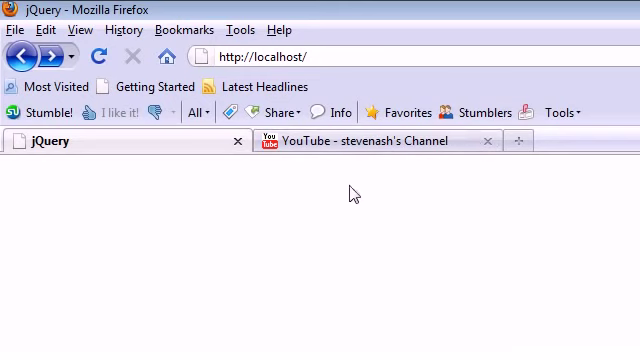
{"action": "left_click", "coordinate": [340, 141]}
Go to jquery.com and follow its link to the documentation Main Page.
{"action": "left_click", "coordinate": [585, 56]}
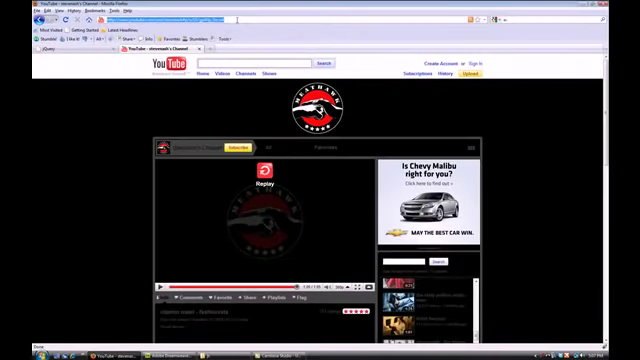
{"action": "type", "text": "www.y"}
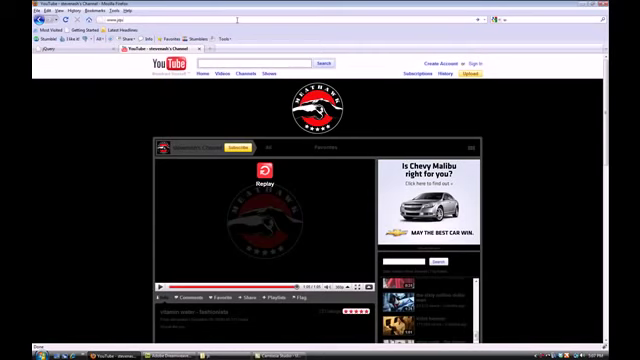
{"action": "type", "text": "ou"}
{"action": "key", "text": "Return"}
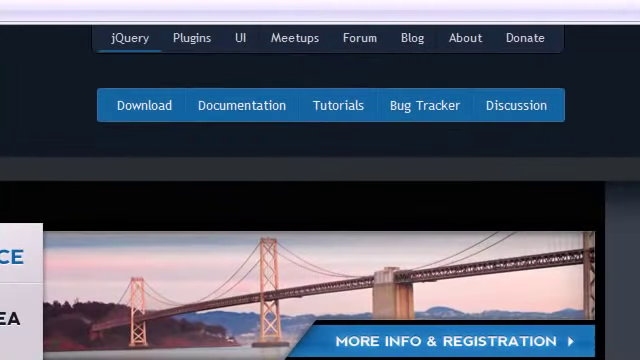
{"action": "left_click", "coordinate": [250, 108]}
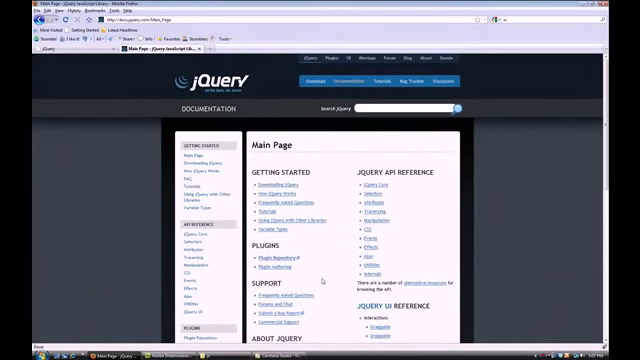
{"action": "scroll", "coordinate": [325, 261], "scroll_direction": "down", "scroll_amount": 1}
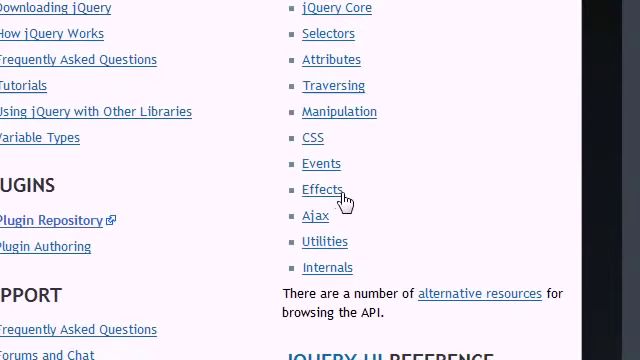
Open the jQuery API Effects category and browse its methods down to .hide().
{"action": "left_click", "coordinate": [340, 195]}
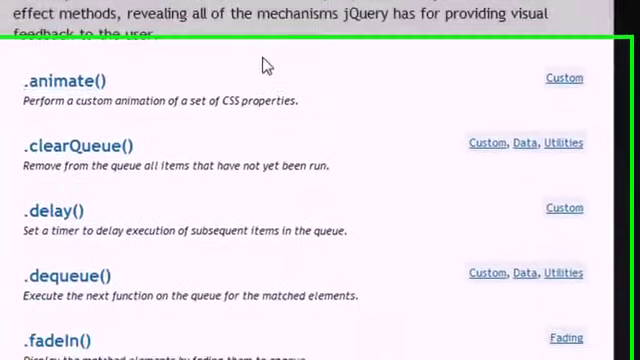
{"action": "scroll", "coordinate": [390, 77], "scroll_direction": "down", "scroll_amount": 2}
{"action": "scroll", "coordinate": [370, 100], "scroll_direction": "down", "scroll_amount": 2}
{"action": "scroll", "coordinate": [360, 110], "scroll_direction": "down", "scroll_amount": 2}
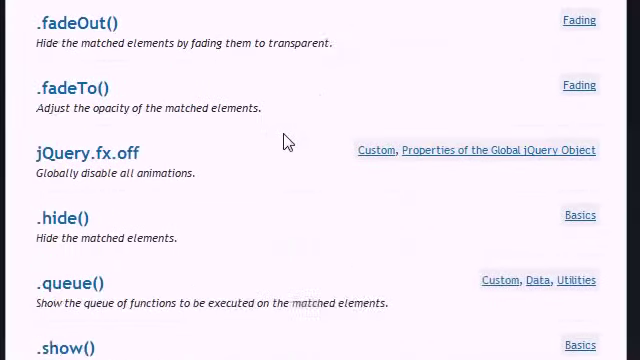
{"action": "scroll", "coordinate": [290, 140], "scroll_direction": "down", "scroll_amount": 2}
{"action": "scroll", "coordinate": [282, 137], "scroll_direction": "down", "scroll_amount": 3}
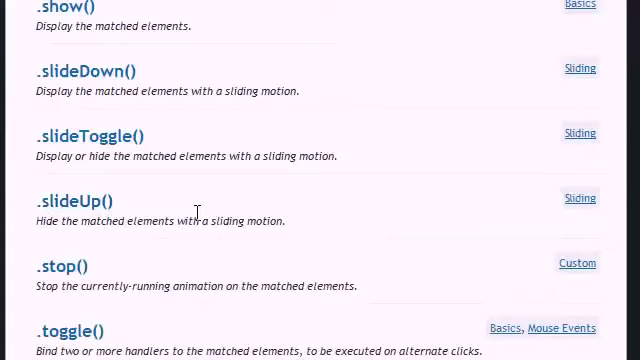
{"action": "scroll", "coordinate": [197, 212], "scroll_direction": "up", "scroll_amount": 3}
{"action": "scroll", "coordinate": [200, 200], "scroll_direction": "up", "scroll_amount": 2}
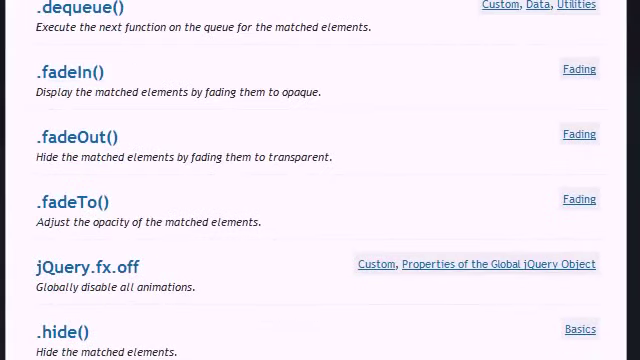
{"action": "scroll", "coordinate": [210, 140], "scroll_direction": "down", "scroll_amount": 3}
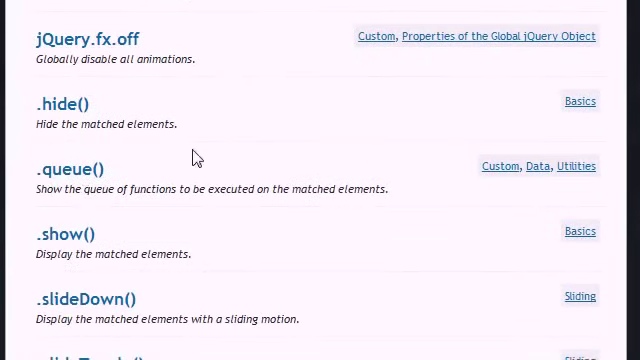
Open the jQuery .hide() documentation and review its examples, demos and comments.
{"action": "left_click", "coordinate": [75, 112]}
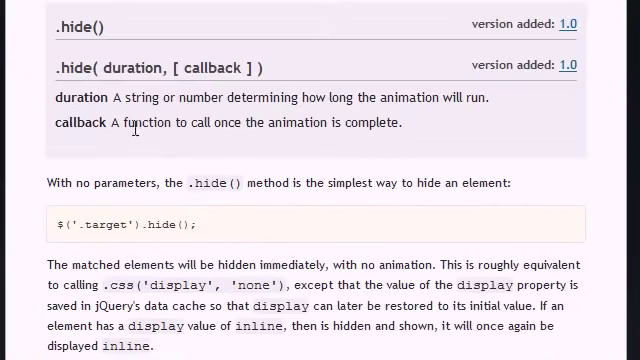
{"action": "scroll", "coordinate": [339, 188], "scroll_direction": "down", "scroll_amount": 5}
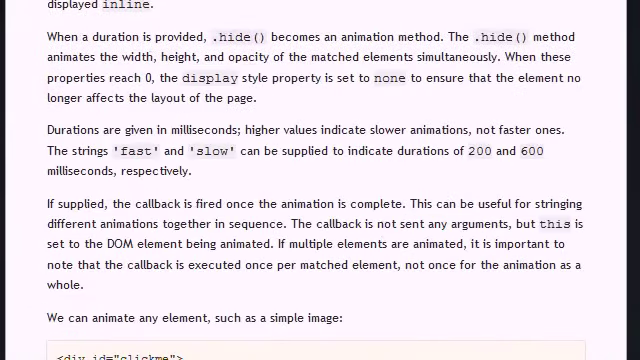
{"action": "scroll", "coordinate": [91, 270], "scroll_direction": "down", "scroll_amount": 4}
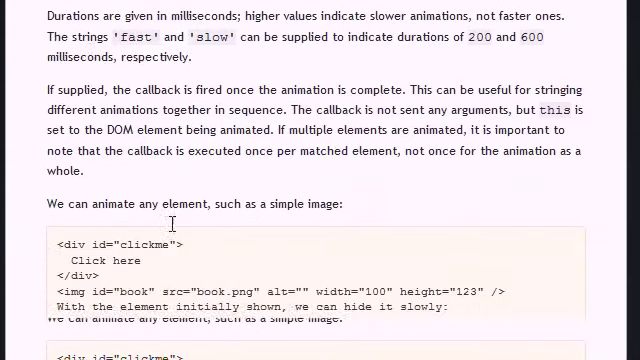
{"action": "scroll", "coordinate": [130, 80], "scroll_direction": "down", "scroll_amount": 2}
{"action": "scroll", "coordinate": [170, 190], "scroll_direction": "down", "scroll_amount": 8}
{"action": "scroll", "coordinate": [250, 234], "scroll_direction": "down", "scroll_amount": 6}
{"action": "scroll", "coordinate": [250, 234], "scroll_direction": "down", "scroll_amount": 5}
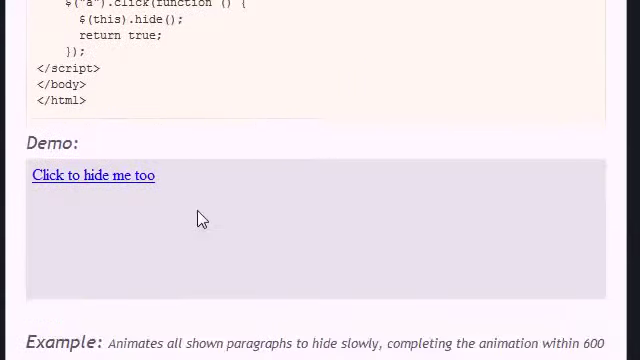
{"action": "scroll", "coordinate": [200, 220], "scroll_direction": "down", "scroll_amount": 5}
{"action": "scroll", "coordinate": [45, 225], "scroll_direction": "down", "scroll_amount": 4}
{"action": "scroll", "coordinate": [170, 285], "scroll_direction": "down", "scroll_amount": 6}
{"action": "scroll", "coordinate": [163, 277], "scroll_direction": "down", "scroll_amount": 5}
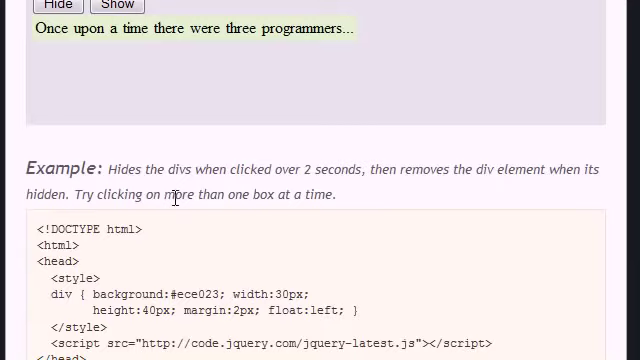
{"action": "scroll", "coordinate": [118, 78], "scroll_direction": "down", "scroll_amount": 5}
{"action": "scroll", "coordinate": [118, 78], "scroll_direction": "down", "scroll_amount": 4}
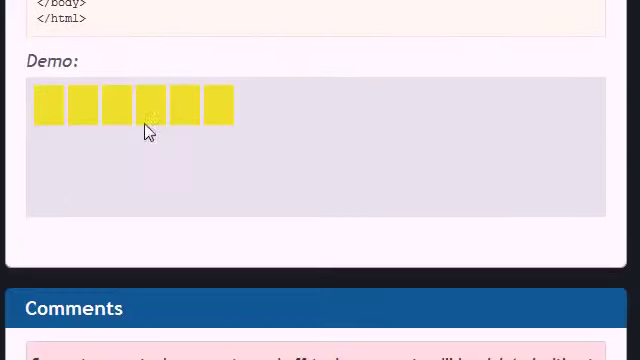
{"action": "scroll", "coordinate": [45, 150], "scroll_direction": "down", "scroll_amount": 8}
{"action": "scroll", "coordinate": [183, 228], "scroll_direction": "down", "scroll_amount": 5}
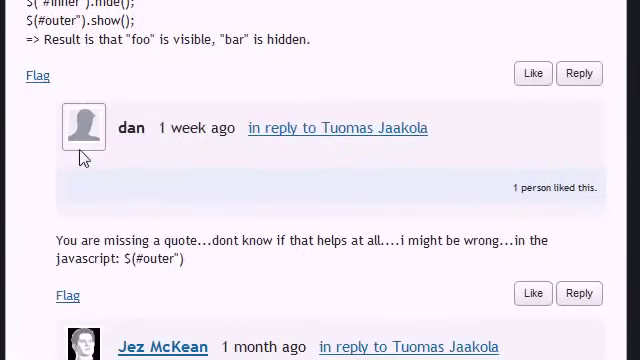
{"action": "scroll", "coordinate": [110, 50], "scroll_direction": "up", "scroll_amount": 5}
{"action": "scroll", "coordinate": [146, 68], "scroll_direction": "up", "scroll_amount": 6}
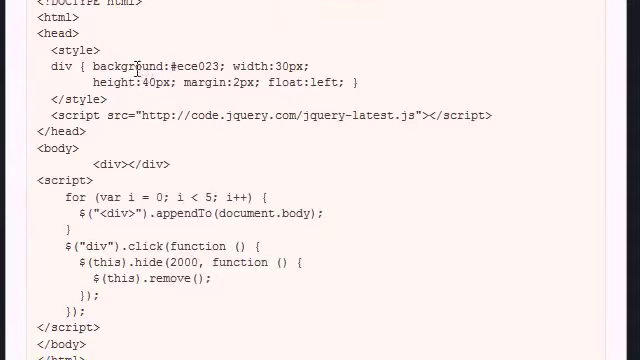
{"action": "scroll", "coordinate": [140, 65], "scroll_direction": "up", "scroll_amount": 5}
{"action": "scroll", "coordinate": [210, 105], "scroll_direction": "up", "scroll_amount": 5}
{"action": "scroll", "coordinate": [183, 110], "scroll_direction": "up", "scroll_amount": 3}
{"action": "scroll", "coordinate": [183, 110], "scroll_direction": "up", "scroll_amount": 5}
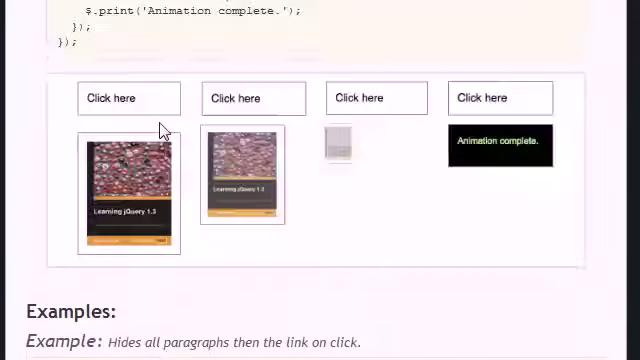
{"action": "scroll", "coordinate": [165, 130], "scroll_direction": "up", "scroll_amount": 5}
{"action": "scroll", "coordinate": [180, 125], "scroll_direction": "up", "scroll_amount": 5}
{"action": "scroll", "coordinate": [158, 218], "scroll_direction": "down", "scroll_amount": 6}
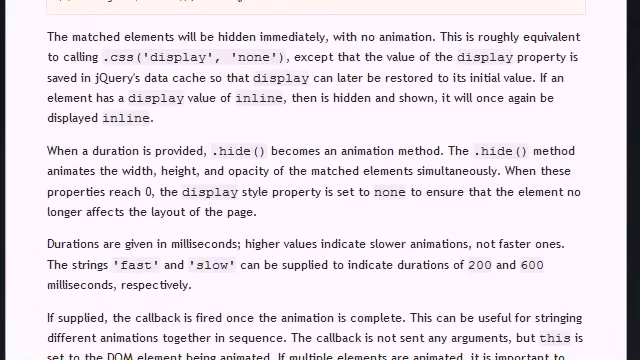
{"action": "scroll", "coordinate": [190, 50], "scroll_direction": "down", "scroll_amount": 6}
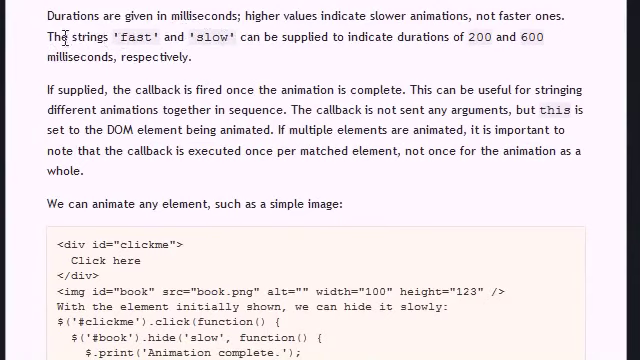
{"action": "mouse_move", "coordinate": [47, 37]}
{"action": "left_mouse_down"}
{"action": "mouse_move", "coordinate": [455, 37]}
{"action": "mouse_move", "coordinate": [560, 65]}
{"action": "left_mouse_up"}
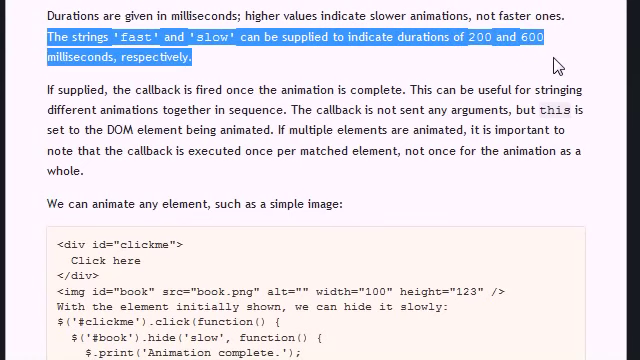
{"action": "left_click_drag", "start_coordinate": [560, 65], "coordinate": [330, 37]}
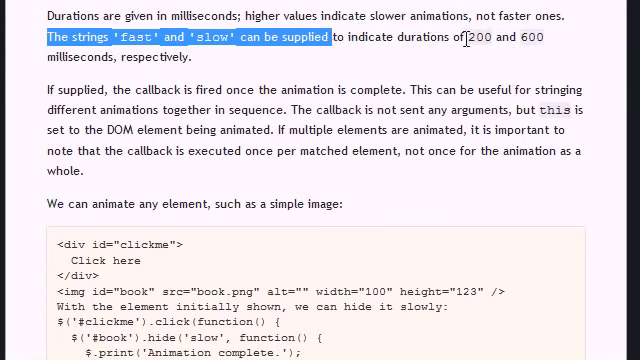
{"action": "left_click", "coordinate": [233, 19]}
{"action": "scroll", "coordinate": [190, 17], "scroll_direction": "up", "scroll_amount": 5}
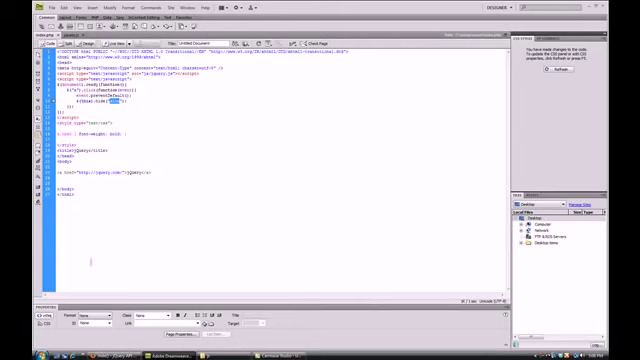
{"action": "key", "text": "alt+Tab"}
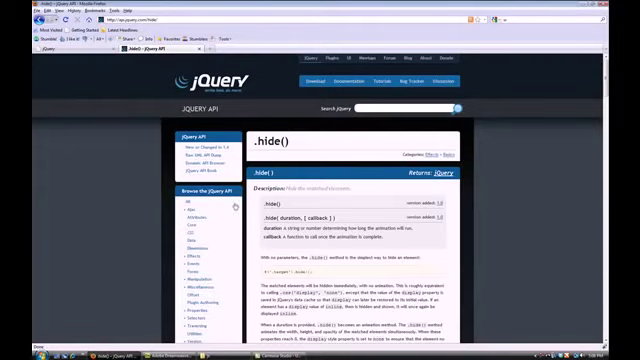
Go back through the Effects API page to the jQuery documentation Main Page.
{"action": "left_click", "coordinate": [40, 19]}
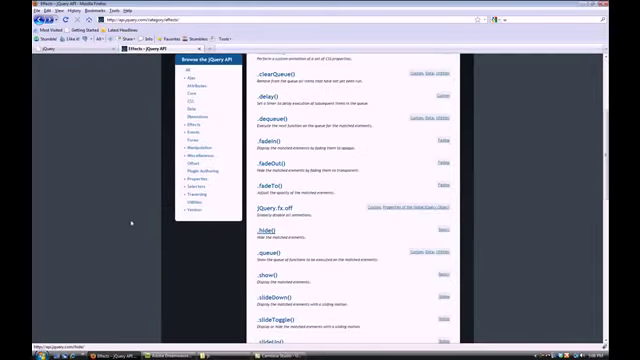
{"action": "scroll", "coordinate": [310, 243], "scroll_direction": "up", "scroll_amount": 5}
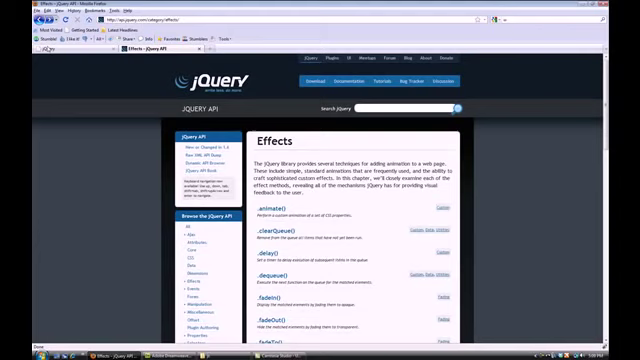
{"action": "left_click", "coordinate": [40, 18]}
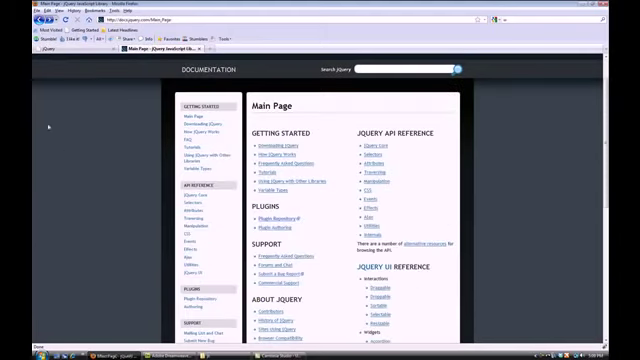